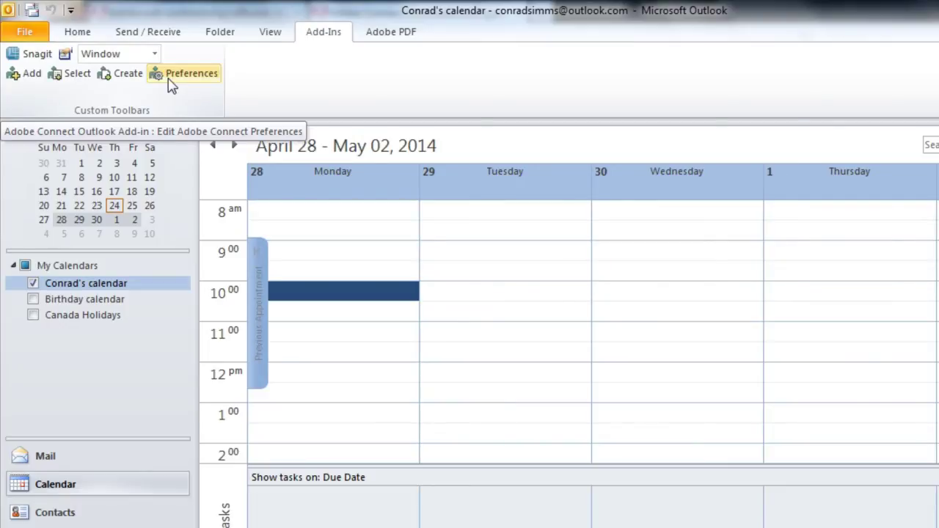
Add geometrixx.adobeconnect.com as the Adobe Connect server, make it current, and log in with the account password
{"action": "left_click", "coordinate": [170, 86]}
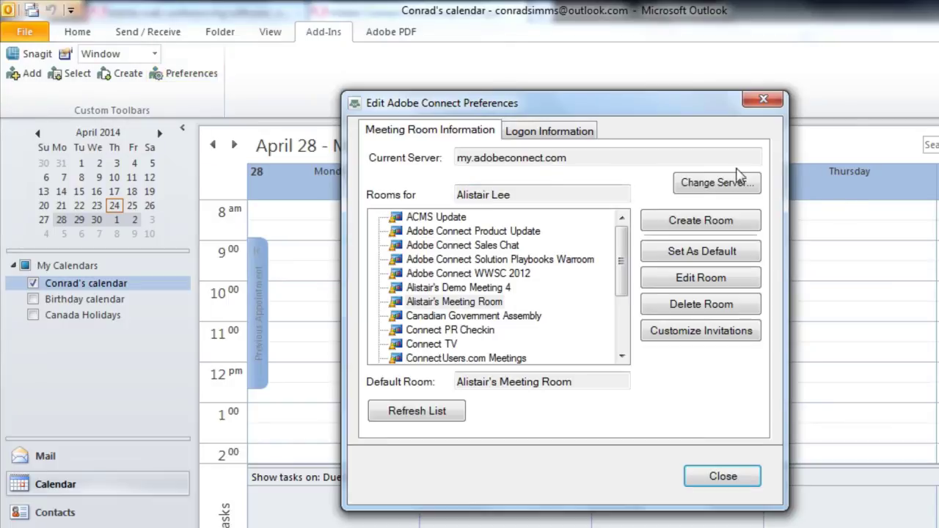
{"action": "left_click", "coordinate": [742, 185]}
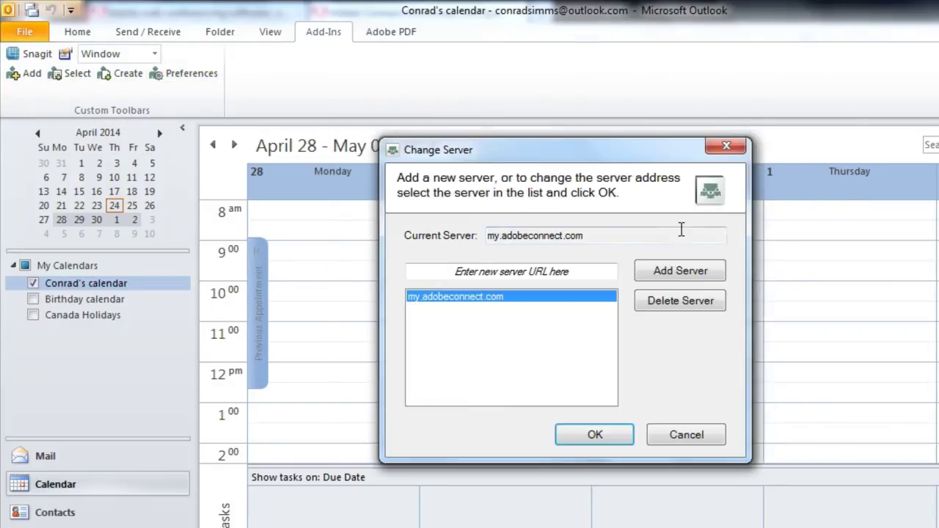
{"action": "left_click", "coordinate": [580, 270]}
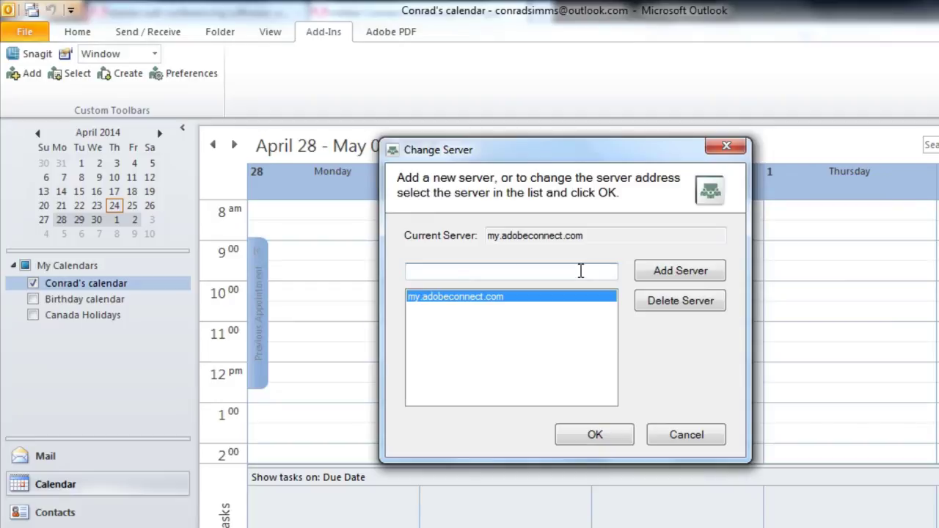
{"action": "type", "text": "geometrixx.adobeconnect.com"}
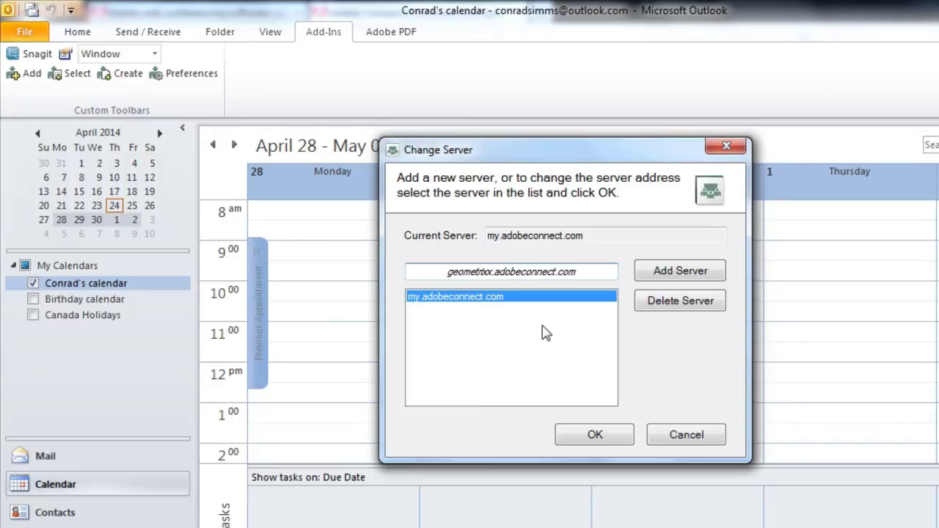
{"action": "left_click", "coordinate": [665, 271]}
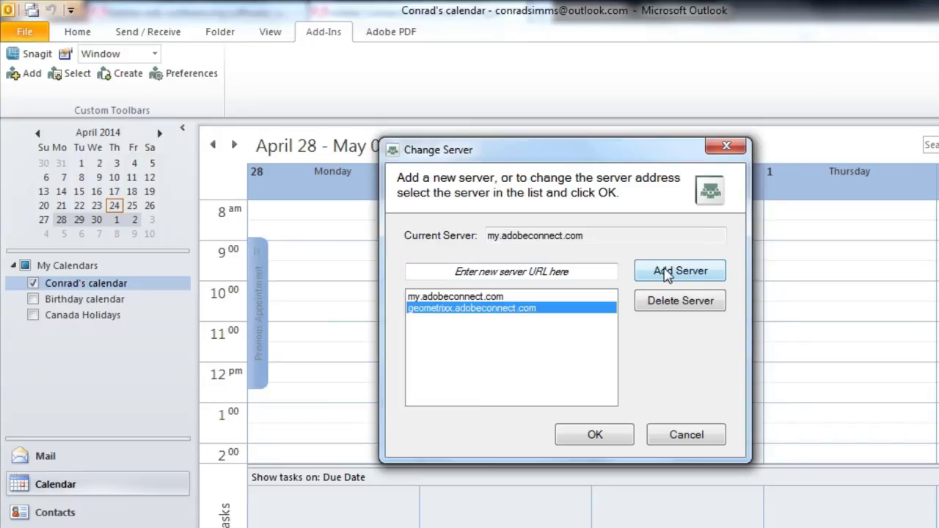
{"action": "left_click", "coordinate": [623, 437]}
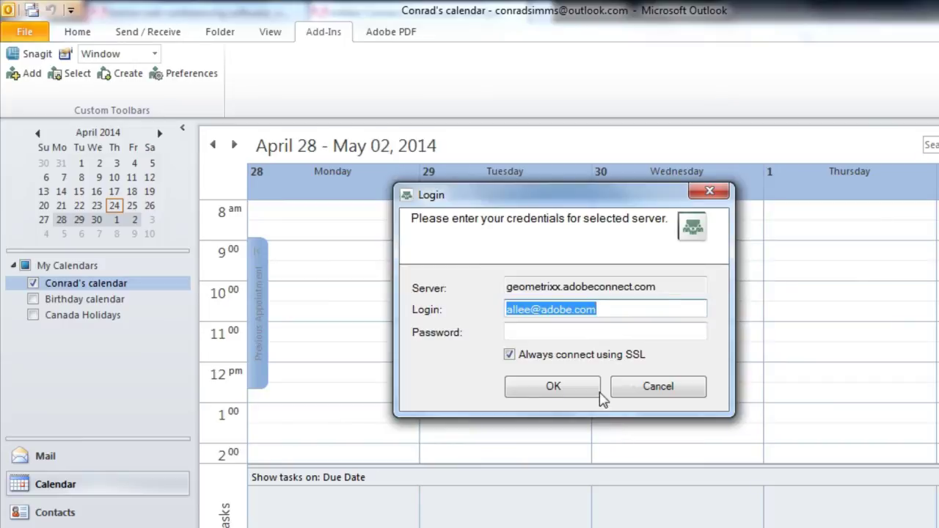
{"action": "key", "text": "Tab"}
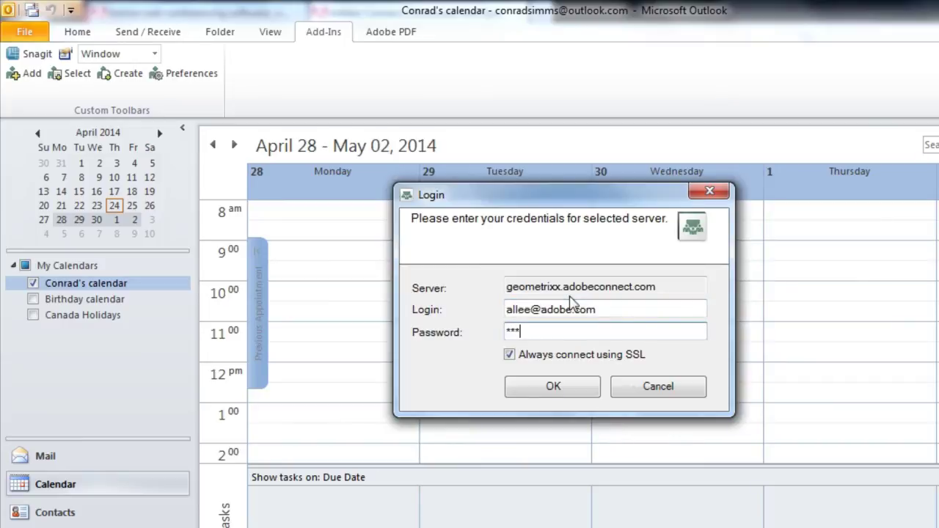
{"action": "left_click", "coordinate": [577, 383]}
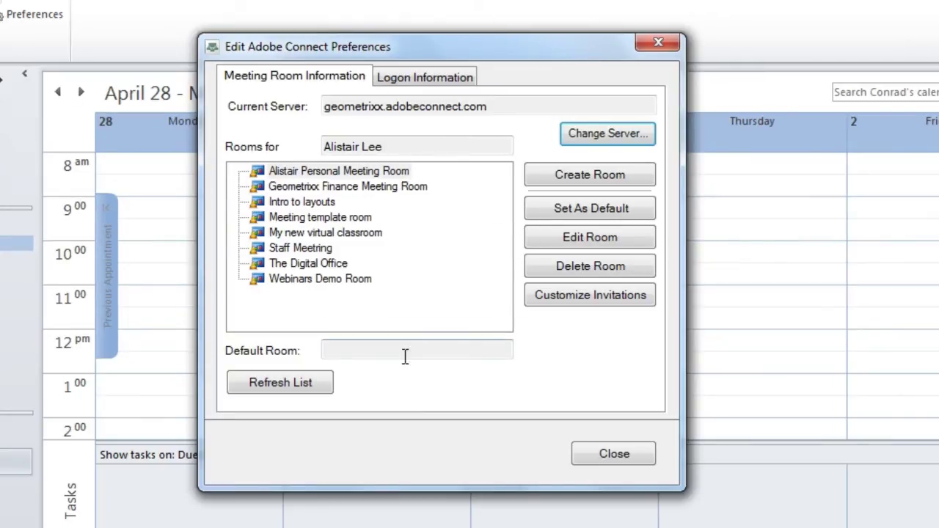
Set the personal meeting room as the default Adobe Connect room
{"action": "left_click", "coordinate": [366, 173]}
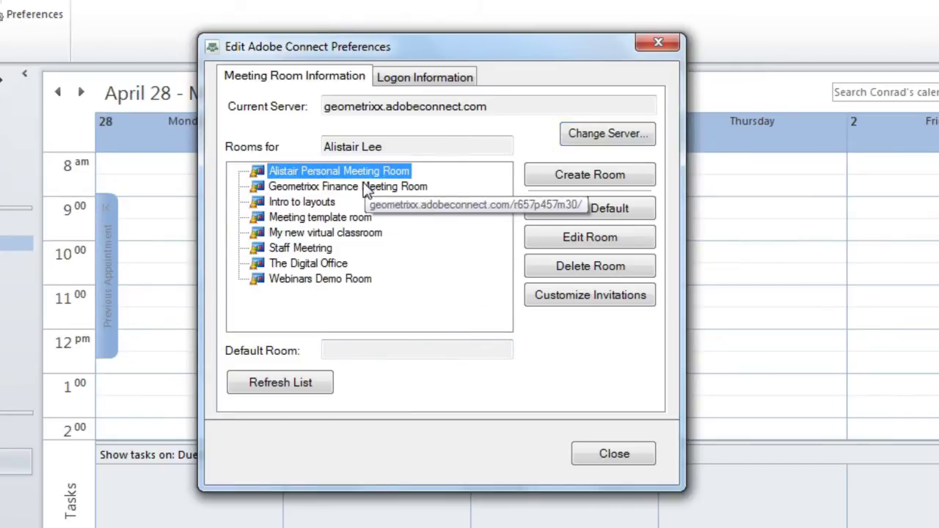
{"action": "left_click", "coordinate": [624, 212]}
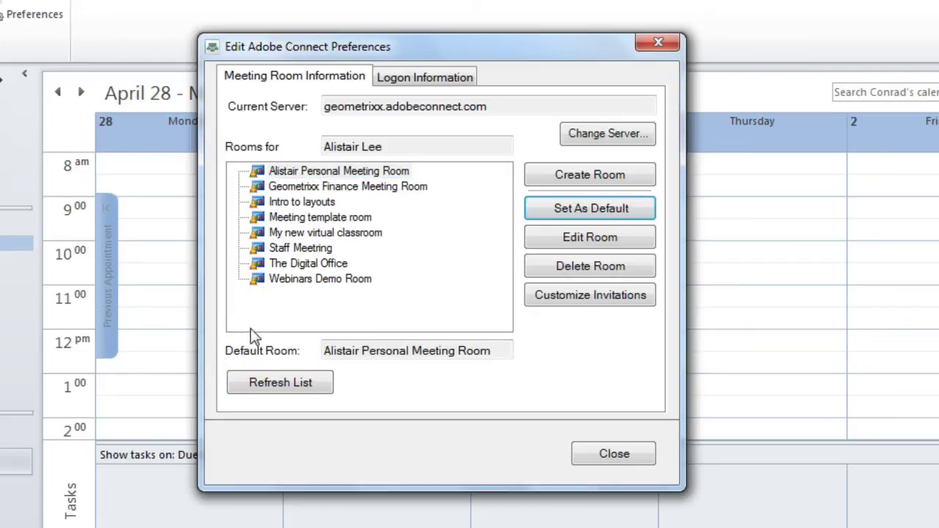
Create a meeting room named War Room with the custom URL warroom and the Arkadin audio conference
{"action": "left_click", "coordinate": [568, 176]}
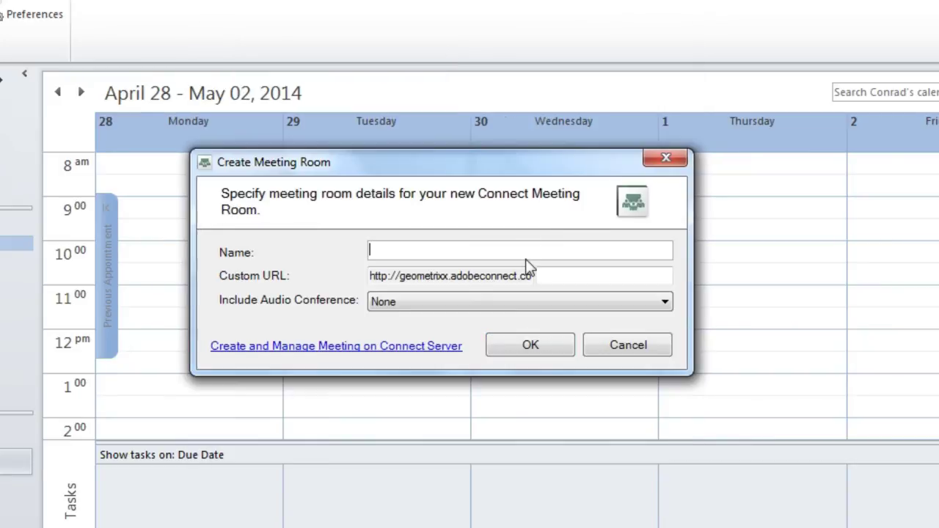
{"action": "type", "text": "SA"}
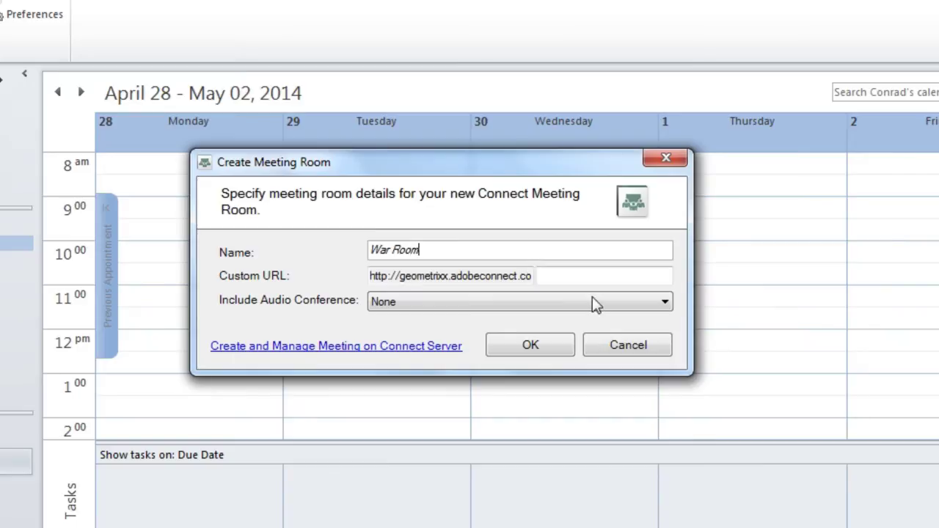
{"action": "left_click", "coordinate": [623, 271]}
{"action": "left_click", "coordinate": [592, 308]}
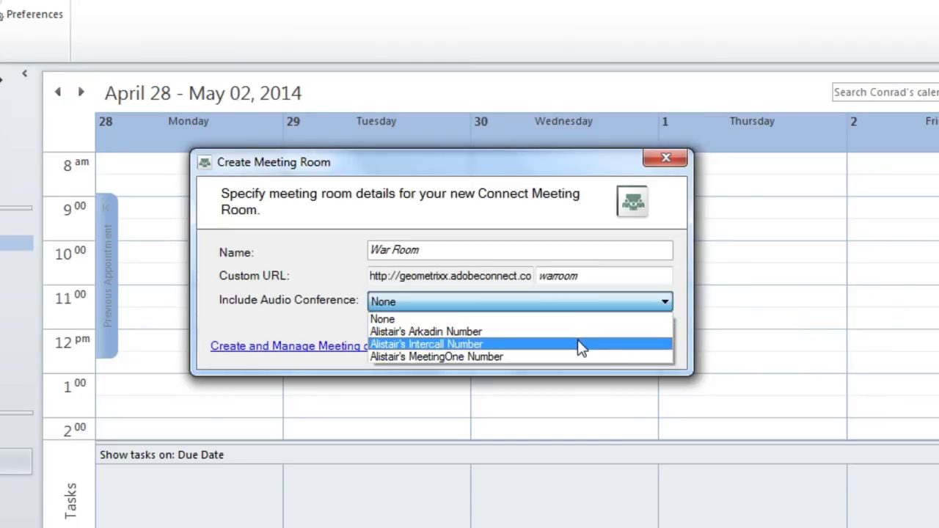
{"action": "left_click", "coordinate": [578, 331]}
{"action": "left_click", "coordinate": [535, 352]}
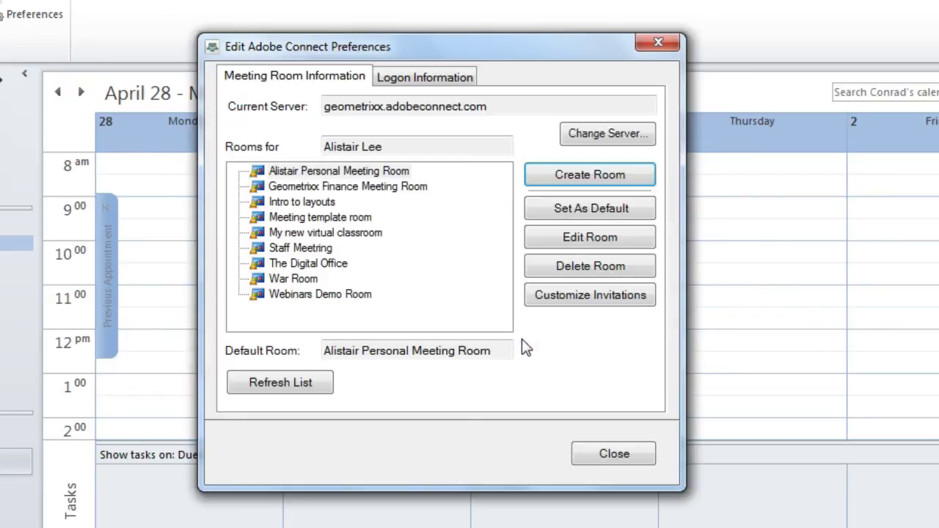
{"action": "left_click", "coordinate": [315, 278]}
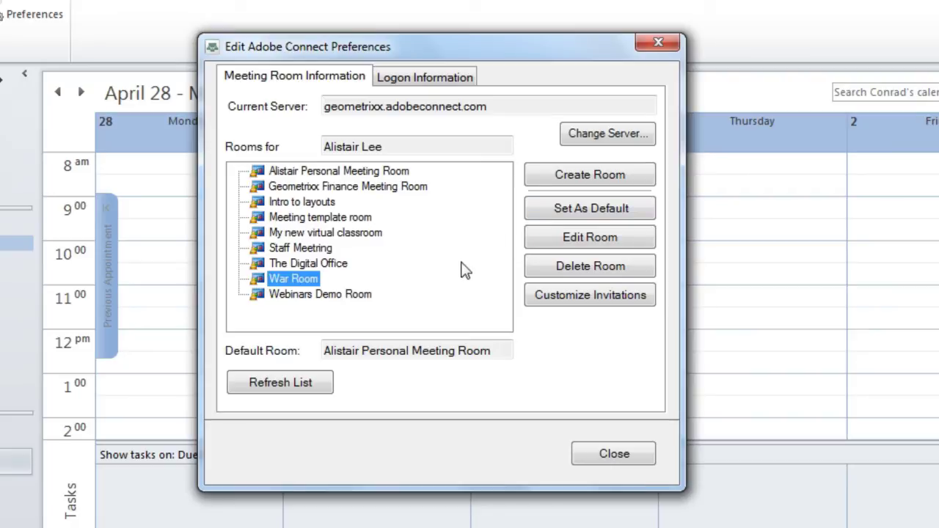
Set the personal meeting room's audio conference to the MeetingOne number
{"action": "left_click", "coordinate": [358, 176]}
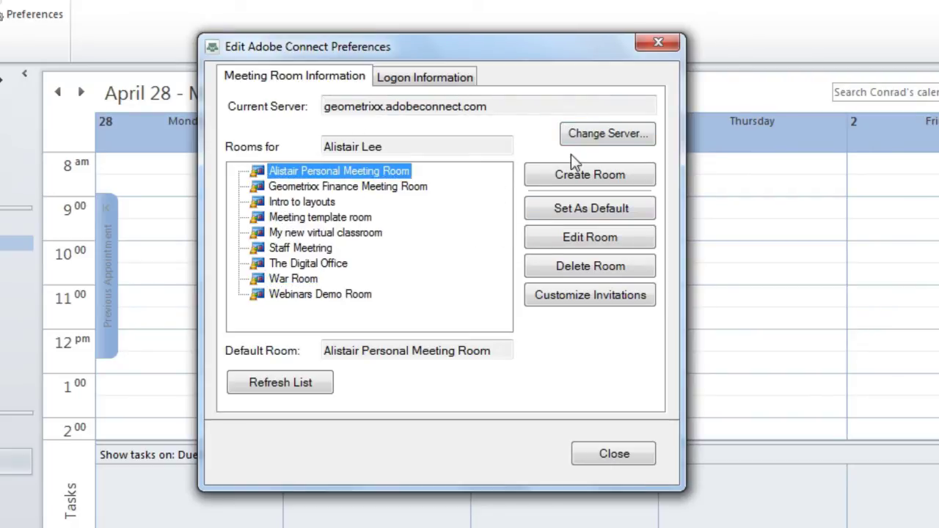
{"action": "left_click", "coordinate": [611, 238]}
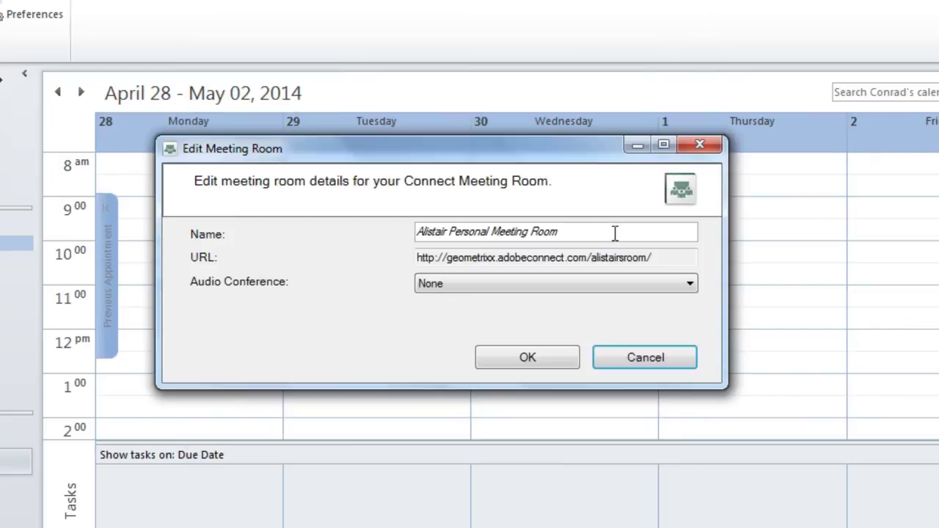
{"action": "left_click", "coordinate": [543, 286]}
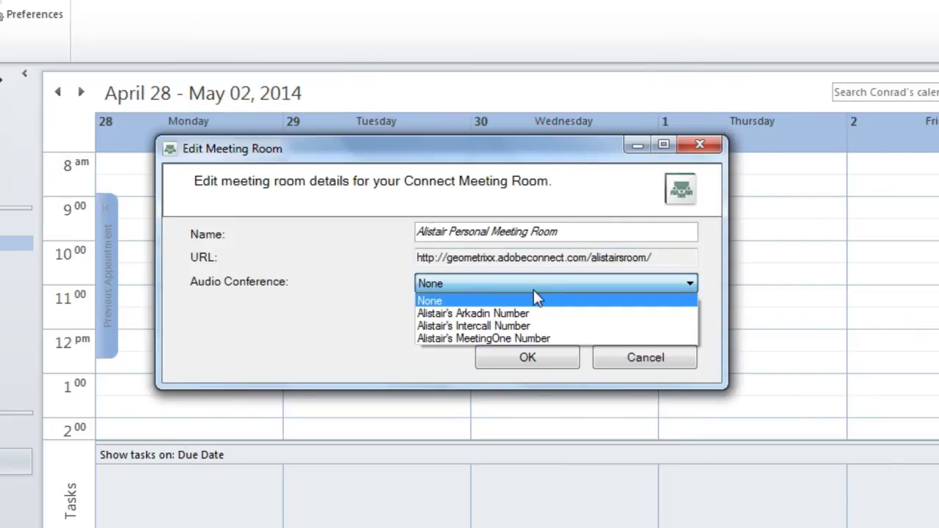
{"action": "left_click", "coordinate": [533, 339]}
{"action": "left_click", "coordinate": [539, 357]}
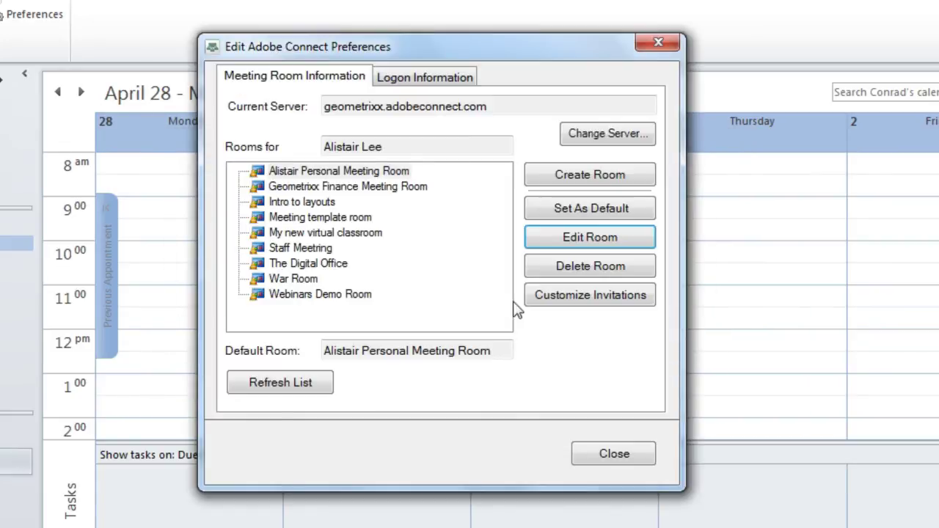
Remove the first-time attendee and trademark text, including the dashed line above it, from the personal meeting room's invitation
{"action": "left_click", "coordinate": [558, 297]}
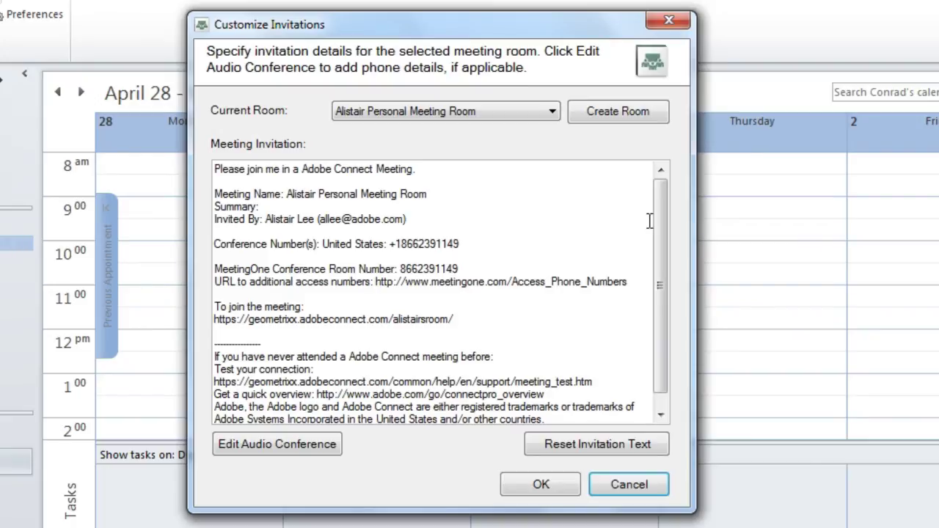
{"action": "left_click_drag", "start_coordinate": [224, 345], "coordinate": [627, 461]}
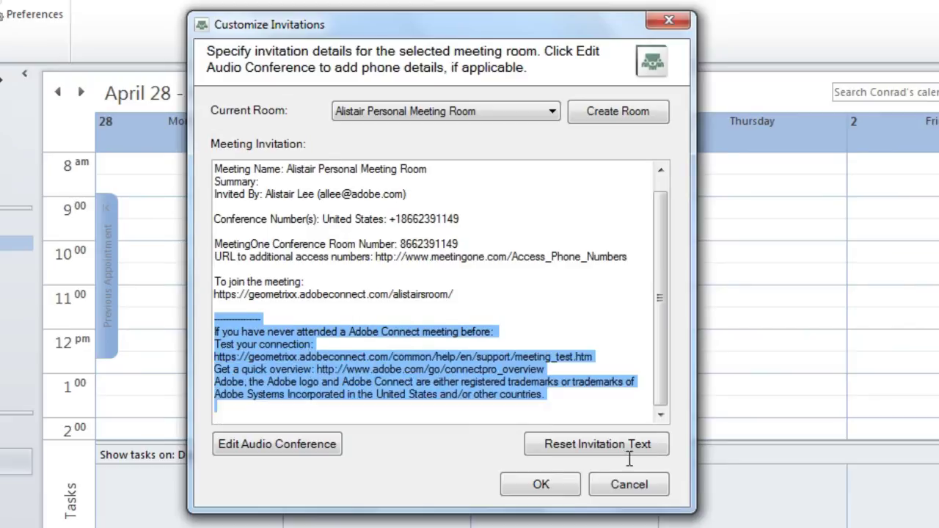
{"action": "left_click", "coordinate": [615, 445]}
Copy the meeting URL onto a new line directly below the invitation's opening sentence
{"action": "left_click_drag", "start_coordinate": [498, 323], "coordinate": [202, 320]}
{"action": "key", "text": "ctrl+c"}
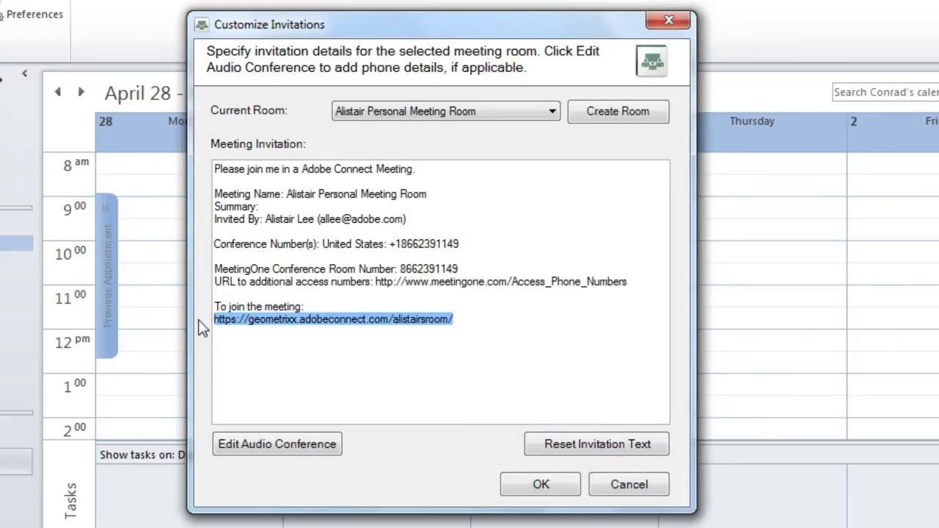
{"action": "left_click", "coordinate": [471, 167]}
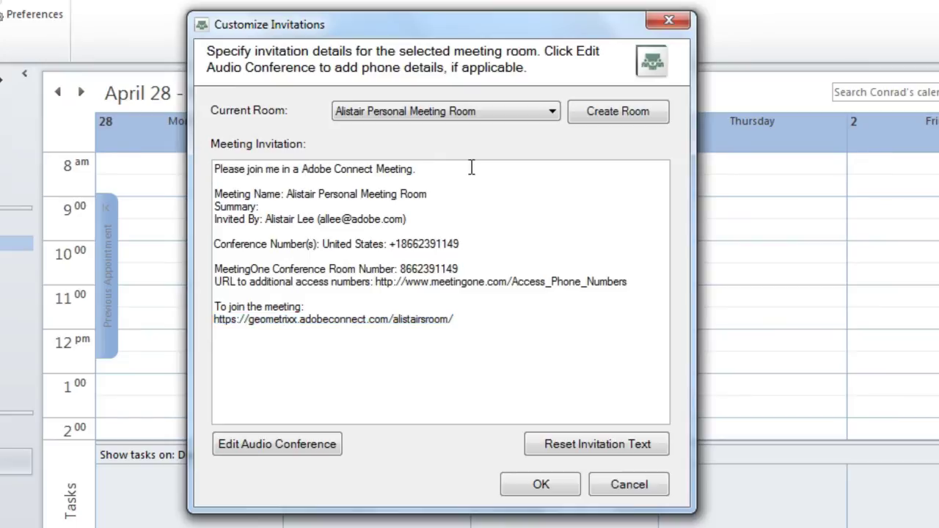
{"action": "key", "text": "Return"}
{"action": "key", "text": "ctrl+v"}
Delete the "To join the meeting" section with its URL, save the invitation, and close the Adobe Connect preferences
{"action": "left_click_drag", "start_coordinate": [469, 319], "coordinate": [524, 396]}
{"action": "left_click", "coordinate": [215, 318]}
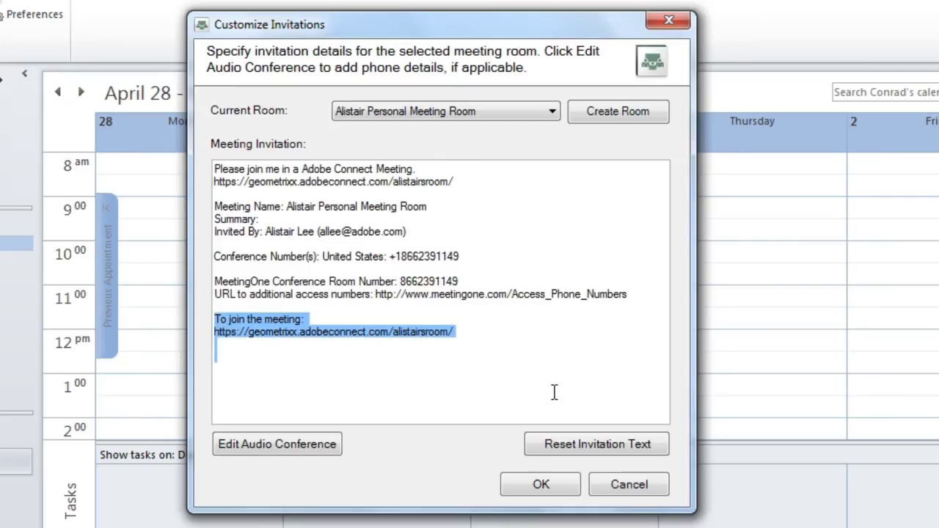
{"action": "key", "text": "Delete"}
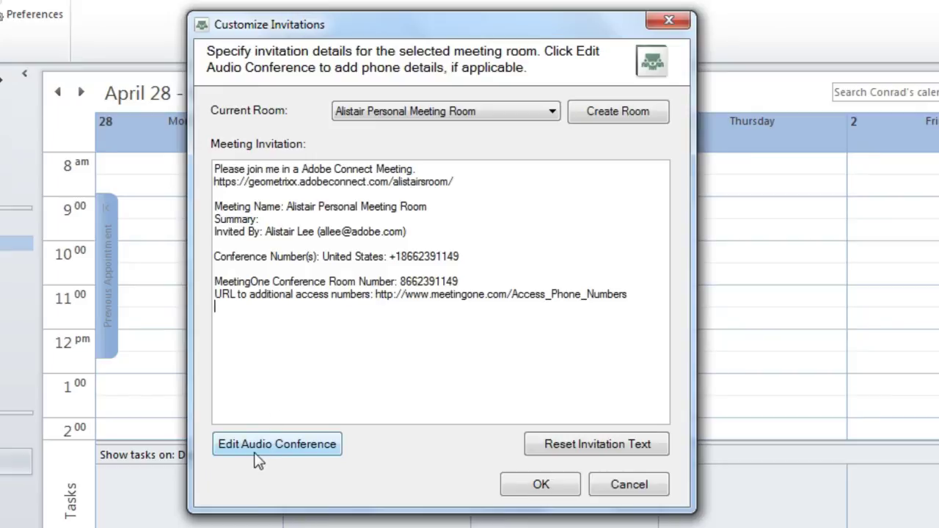
{"action": "left_click", "coordinate": [543, 486]}
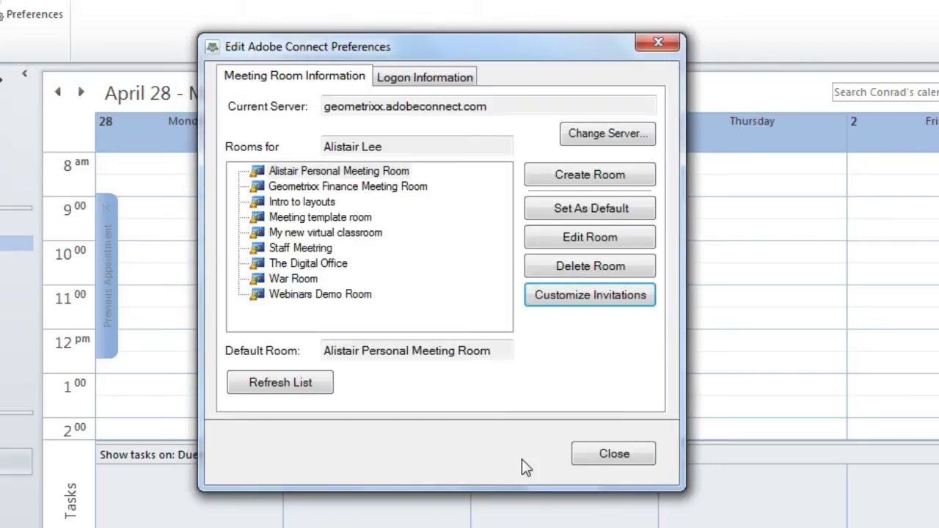
{"action": "left_click", "coordinate": [598, 455]}
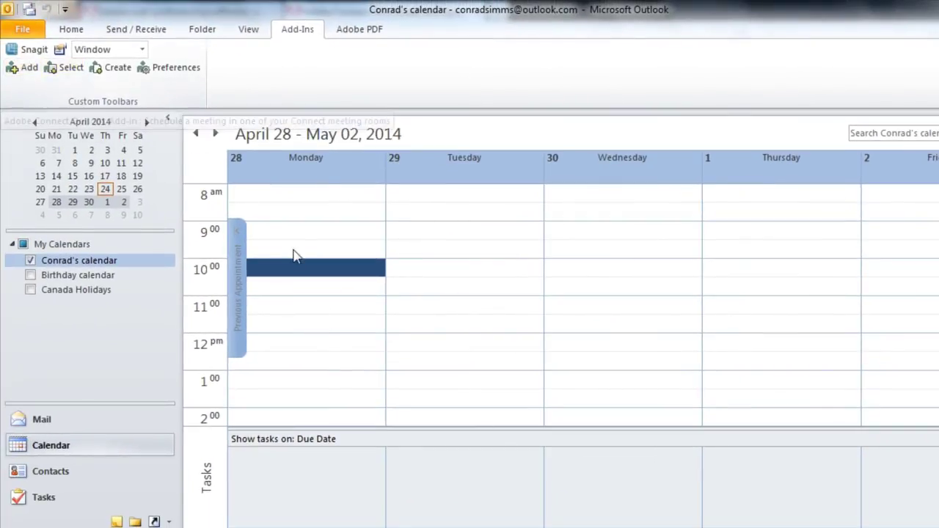
Create a new appointment in the selected Monday 10:00 AM slot and show its Adobe Connect commands
{"action": "left_click", "coordinate": [76, 30]}
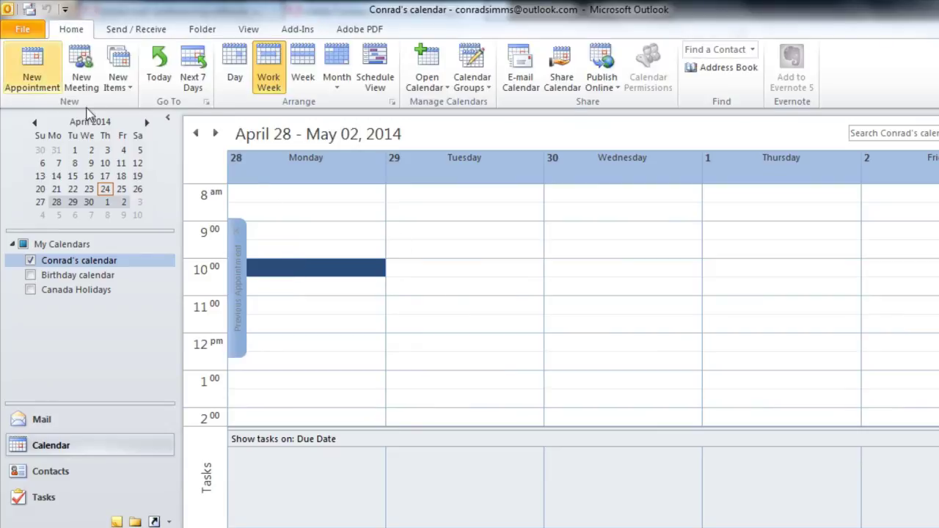
{"action": "left_click", "coordinate": [33, 69]}
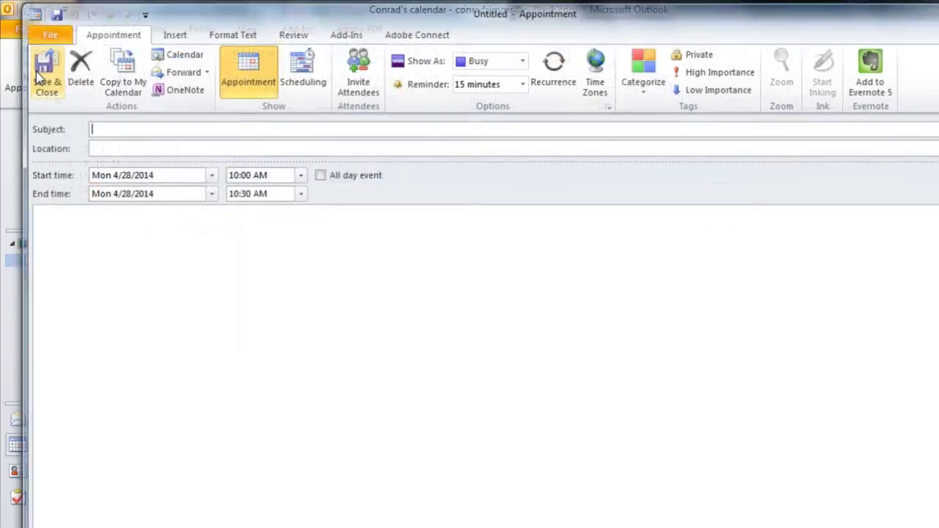
{"action": "left_click", "coordinate": [432, 33]}
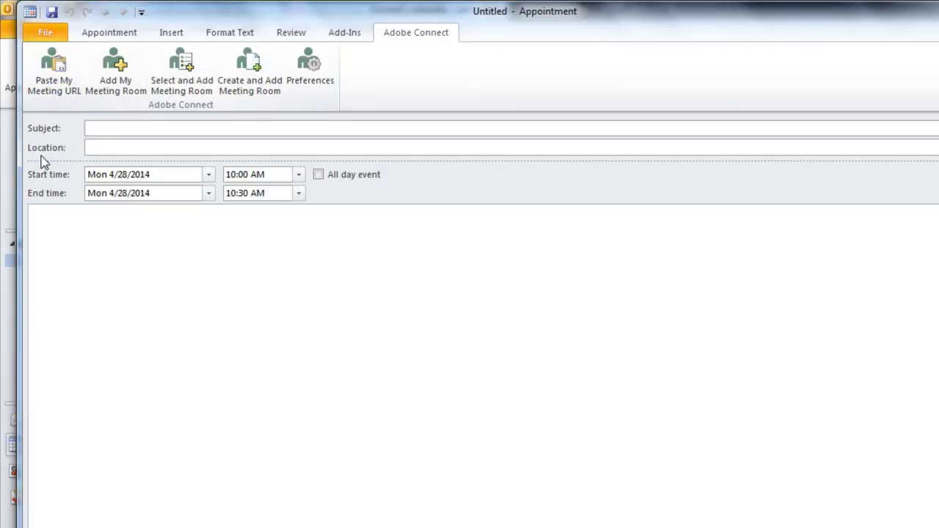
Insert the default meeting room's URL into the appointment body and remove it again
{"action": "left_click", "coordinate": [82, 278]}
{"action": "left_click", "coordinate": [58, 94]}
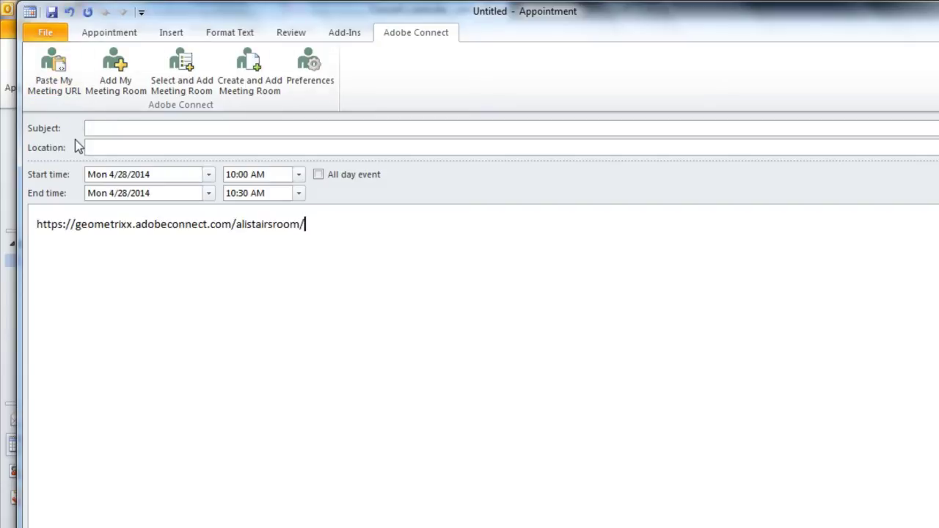
{"action": "left_click_drag", "start_coordinate": [308, 224], "coordinate": [15, 225]}
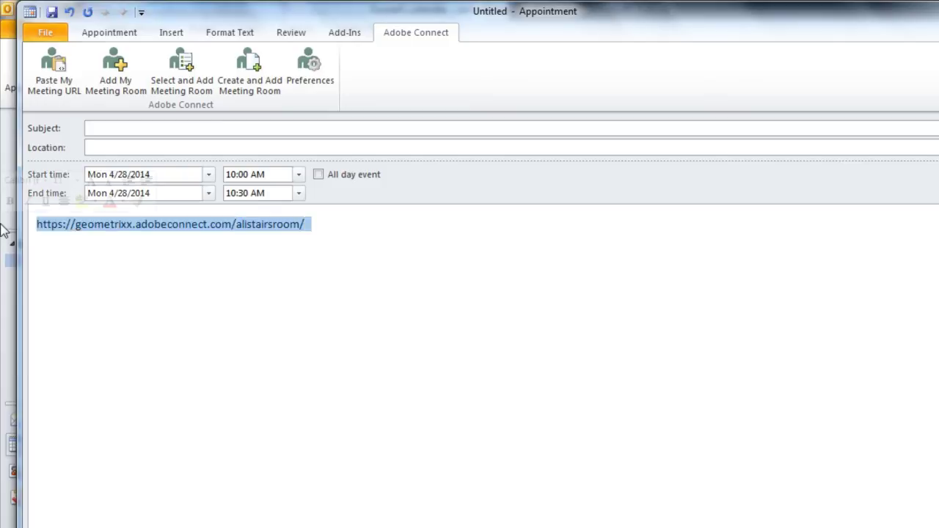
{"action": "key", "text": "ctrl+x"}
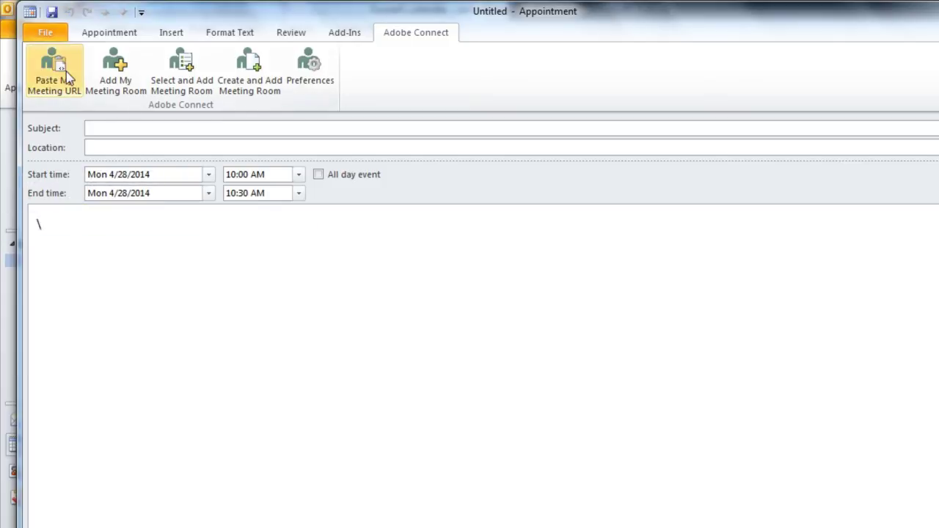
Insert the default meeting room's URL as the appointment's location and add that room's invitation to the appointment
{"action": "left_click", "coordinate": [66, 74]}
{"action": "left_click", "coordinate": [78, 261]}
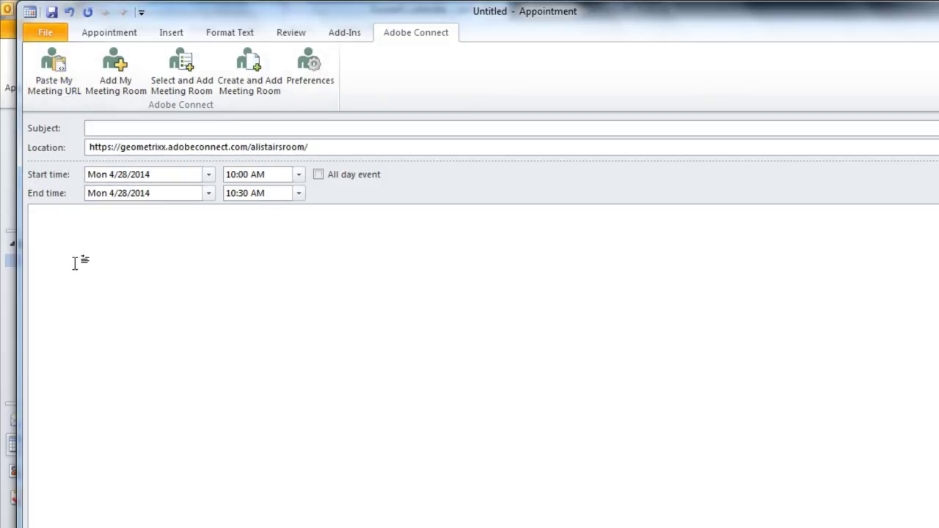
{"action": "left_click", "coordinate": [124, 79]}
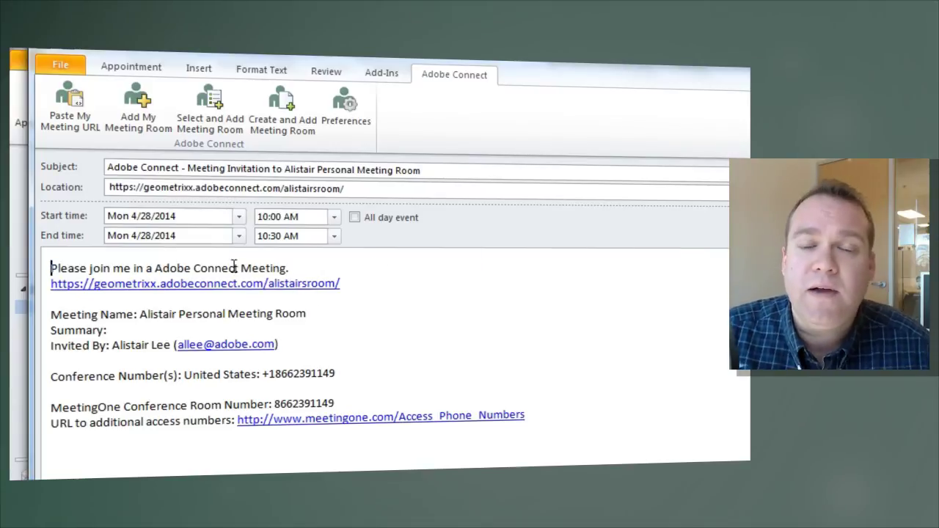
Examine the list of Connect meeting rooms that can be added to the appointment and leave it without adding one
{"action": "left_click", "coordinate": [210, 111]}
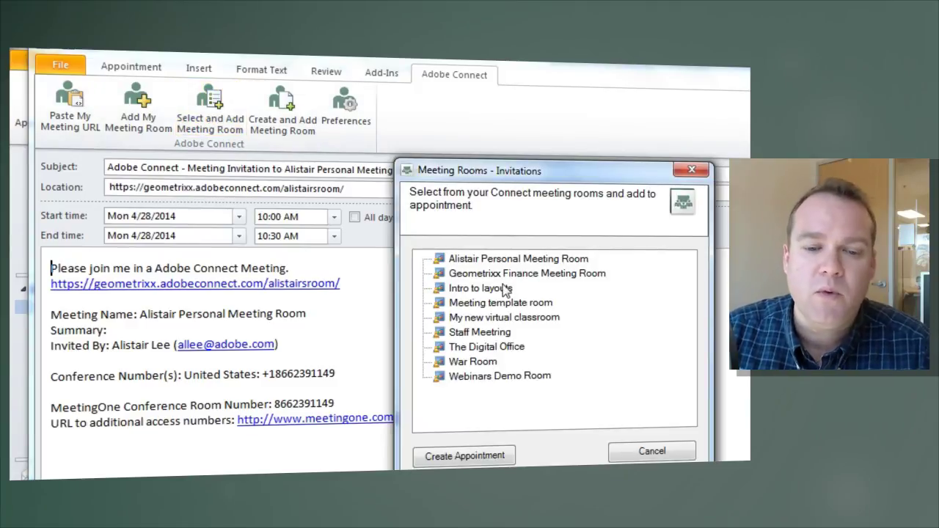
{"action": "left_click", "coordinate": [462, 454]}
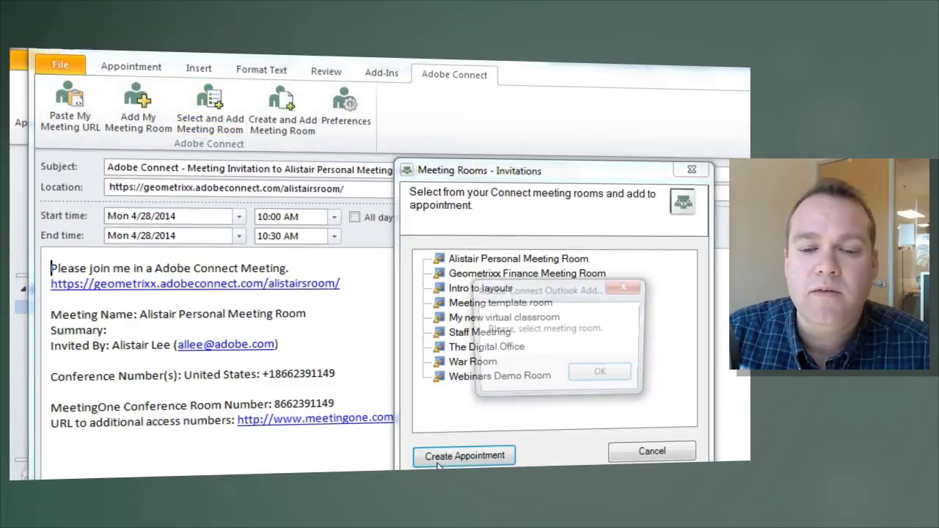
{"action": "left_click", "coordinate": [602, 376]}
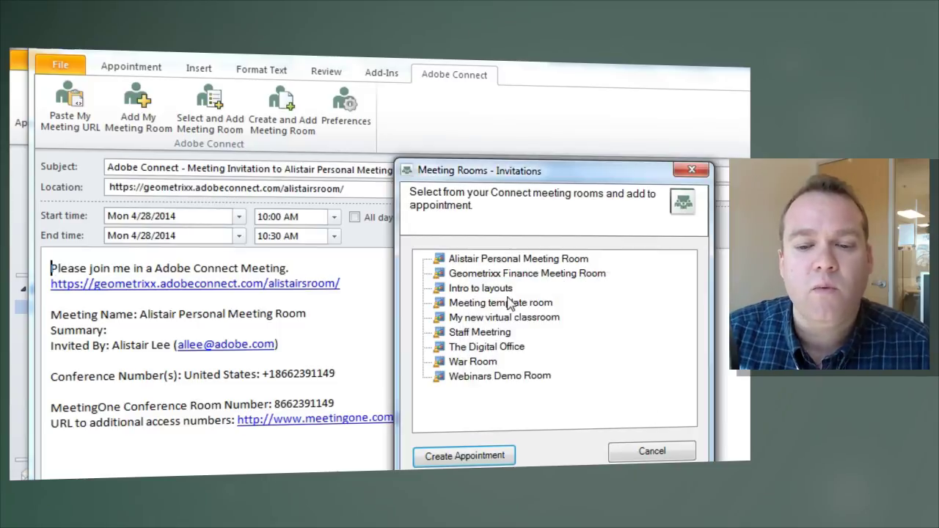
{"action": "left_click", "coordinate": [651, 451]}
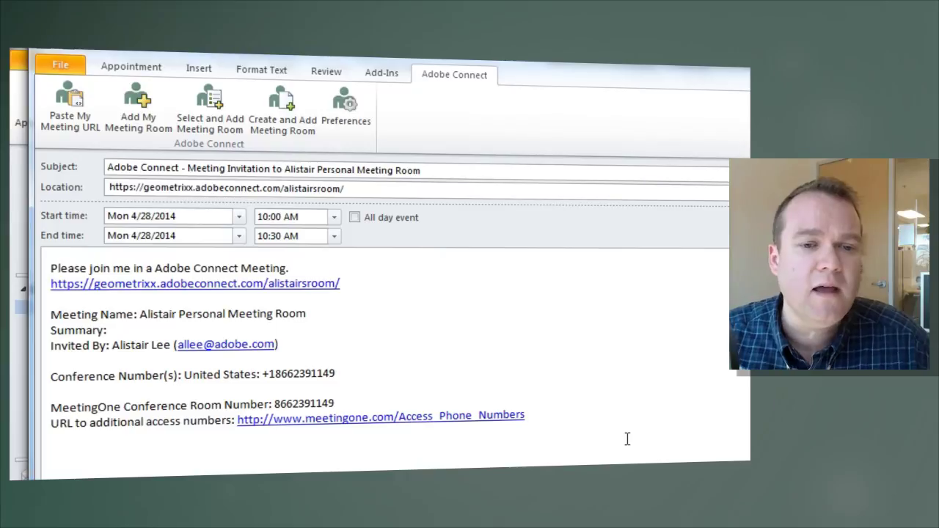
View the details required for creating a new meeting room without creating one, and review the room management options in the Adobe Connect preferences
{"action": "left_click", "coordinate": [303, 101]}
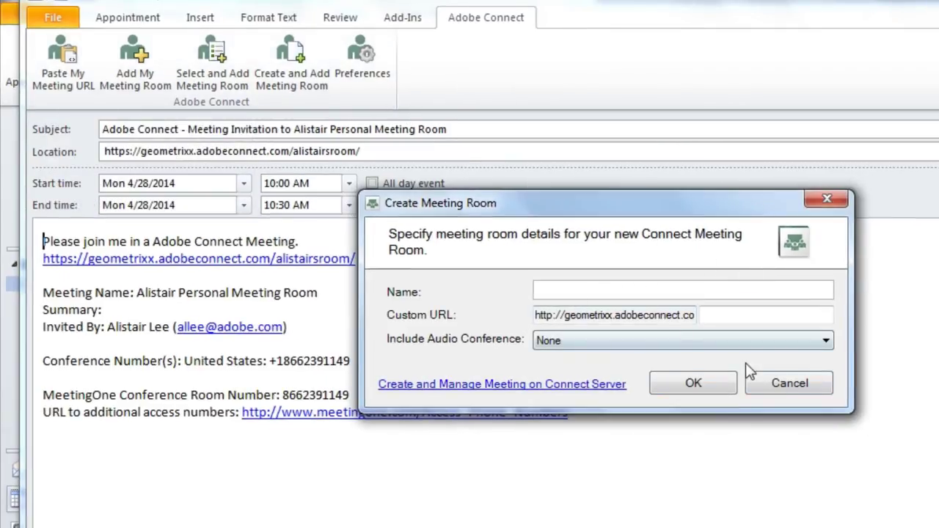
{"action": "left_click", "coordinate": [777, 382]}
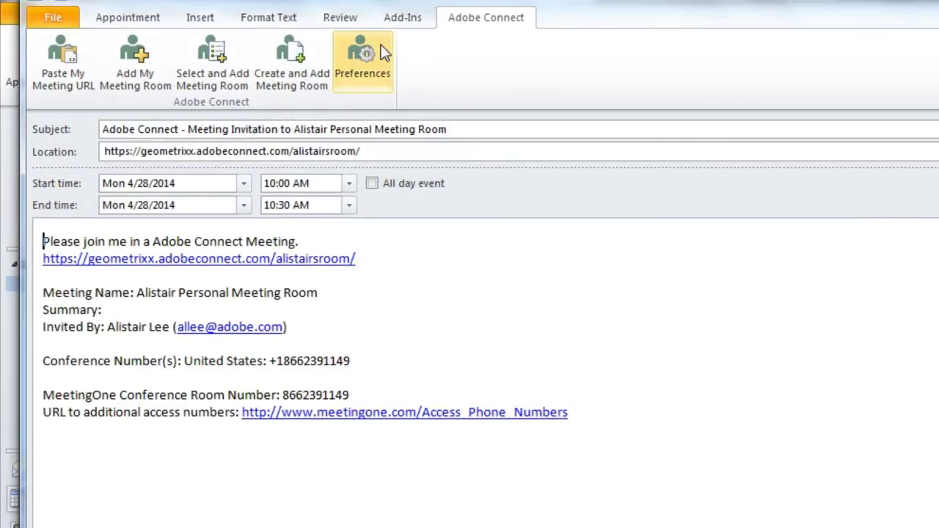
{"action": "left_click", "coordinate": [379, 64]}
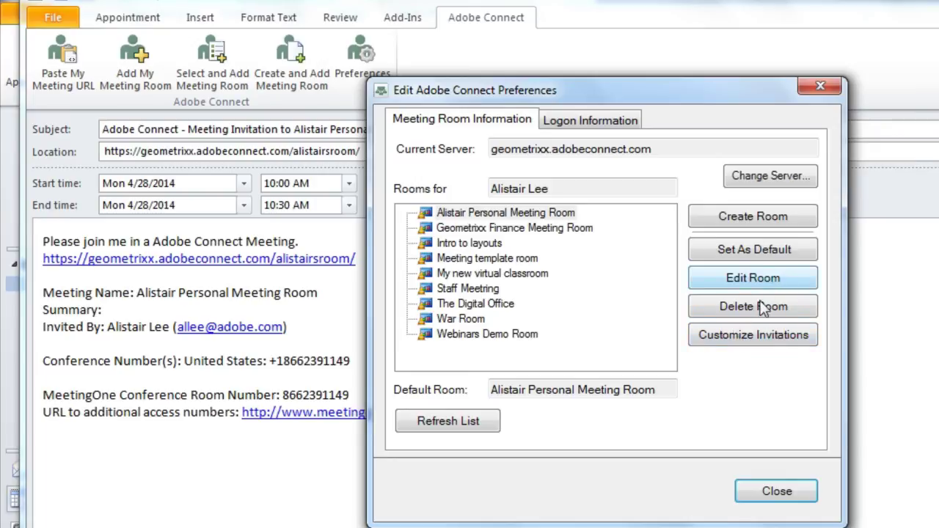
{"action": "left_click", "coordinate": [776, 490]}
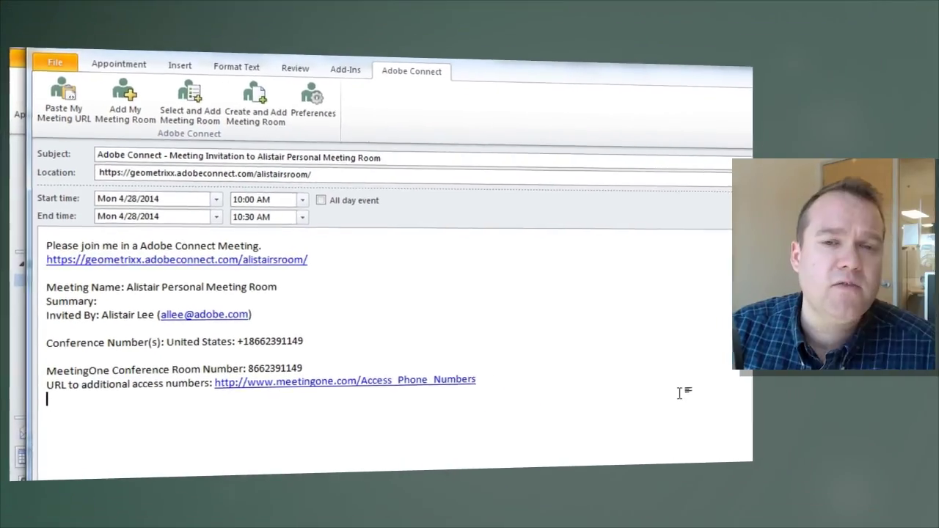